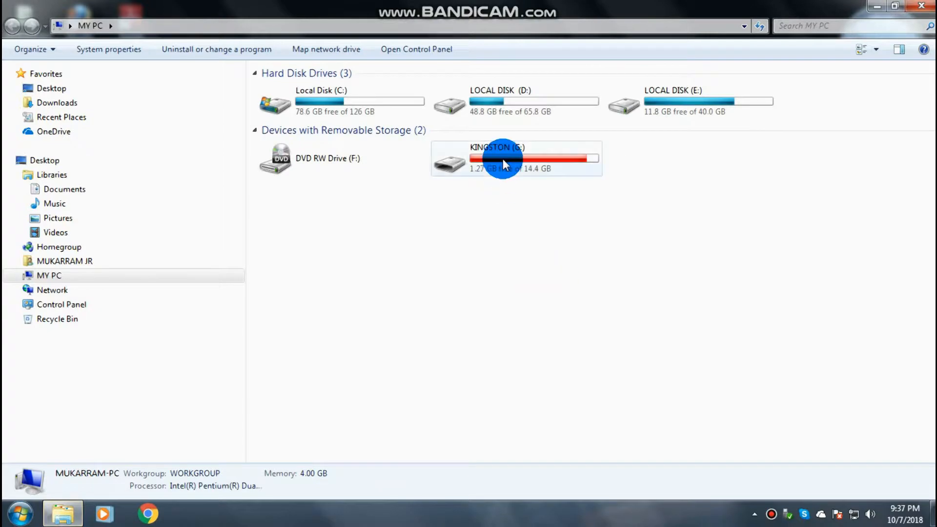
Go back from the KINGSTON (G:) drive to the MY PC drive list
{"action": "left_click", "coordinate": [12, 29]}
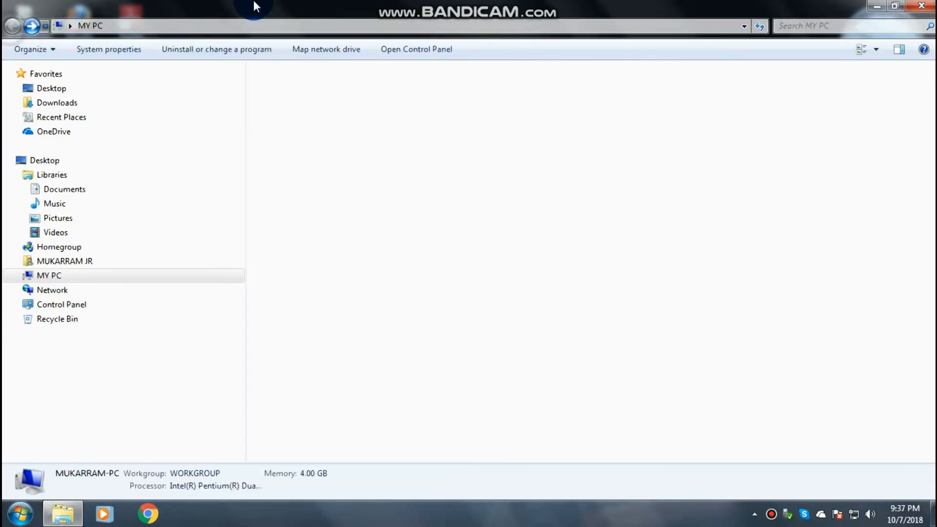
Close Explorer, open Control Panel's BitLocker Drive Encryption, and turn on BitLocker for KINGSTON (G:)
{"action": "left_click", "coordinate": [920, 6]}
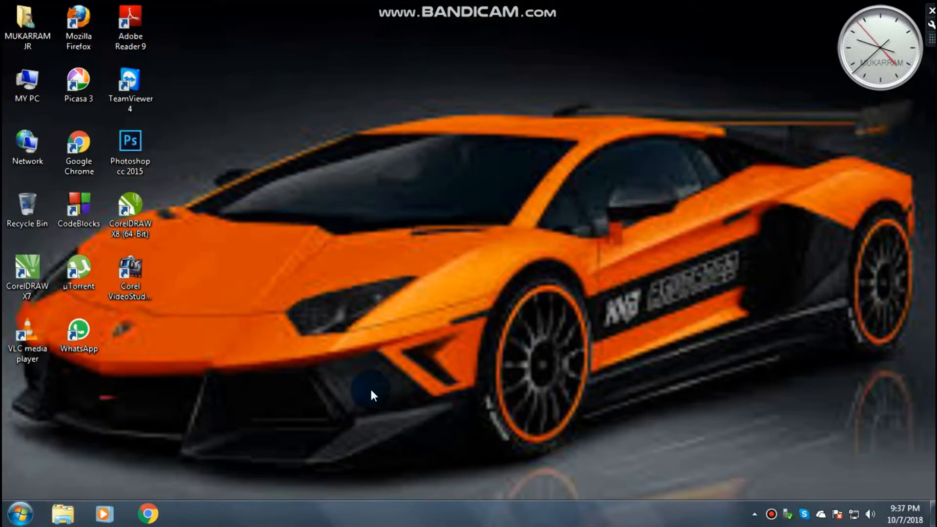
{"action": "left_click", "coordinate": [20, 513]}
{"action": "left_click", "coordinate": [130, 484]}
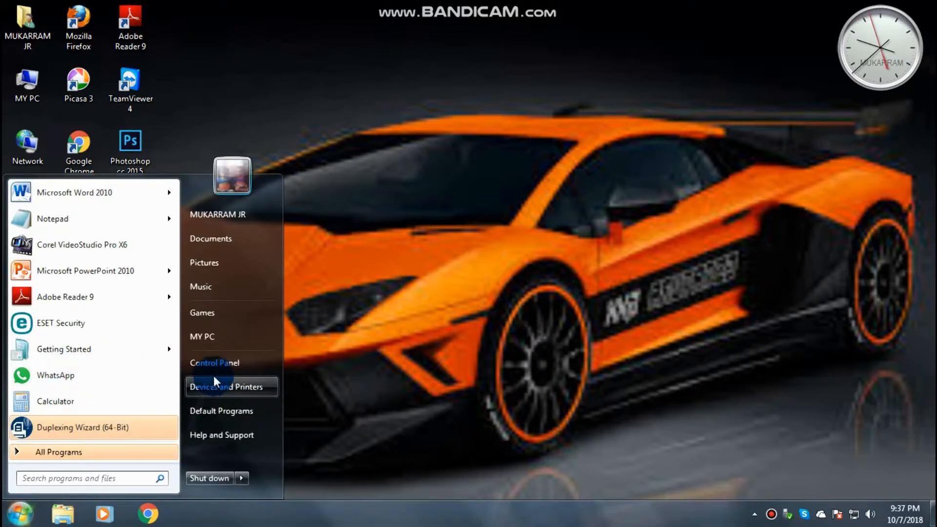
{"action": "left_click", "coordinate": [226, 366]}
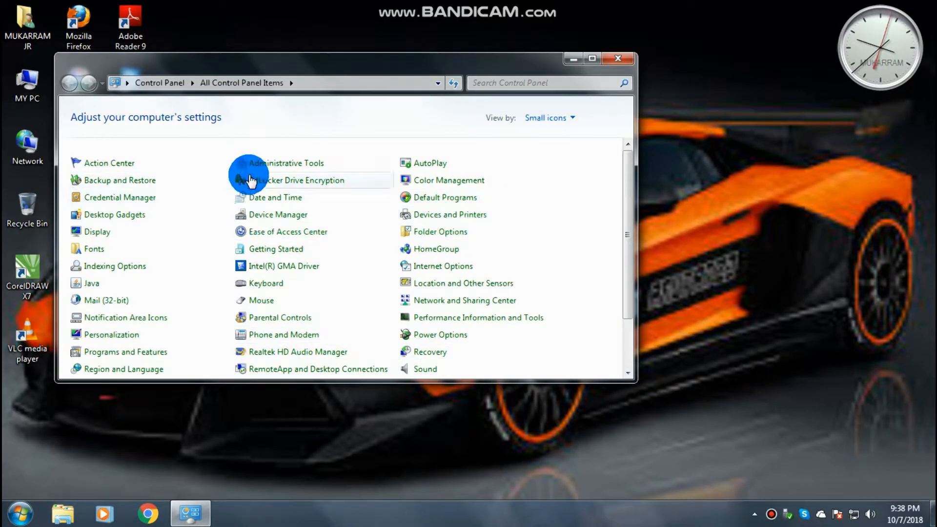
{"action": "left_click", "coordinate": [315, 181]}
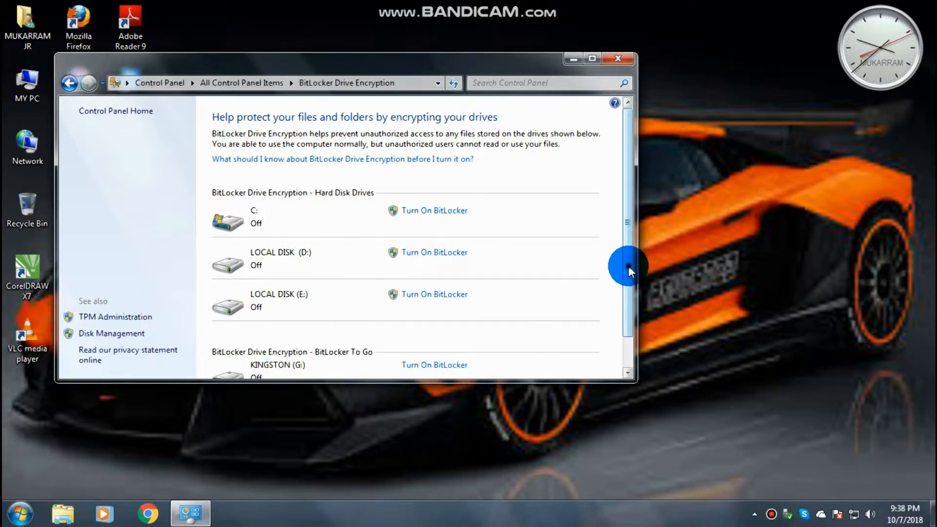
{"action": "scroll", "coordinate": [628, 266], "scroll_direction": "down", "scroll_amount": 2}
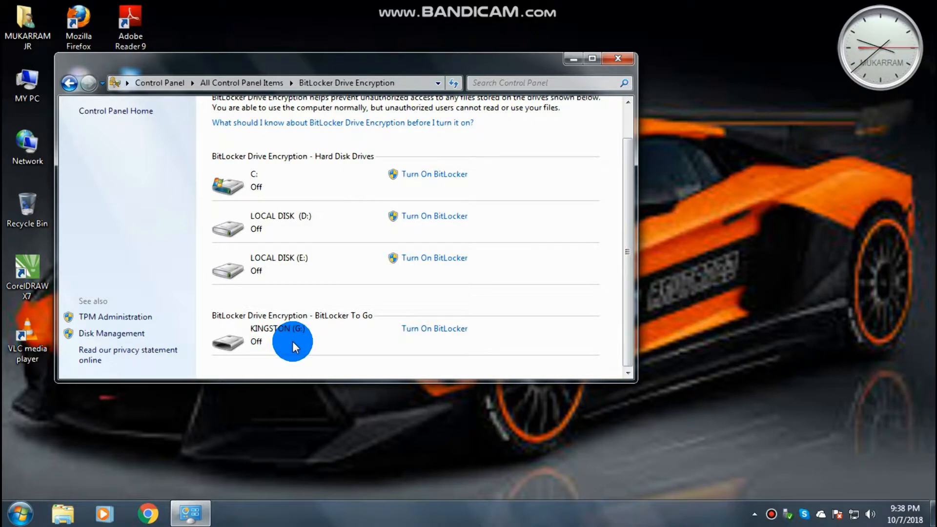
{"action": "left_click", "coordinate": [430, 330]}
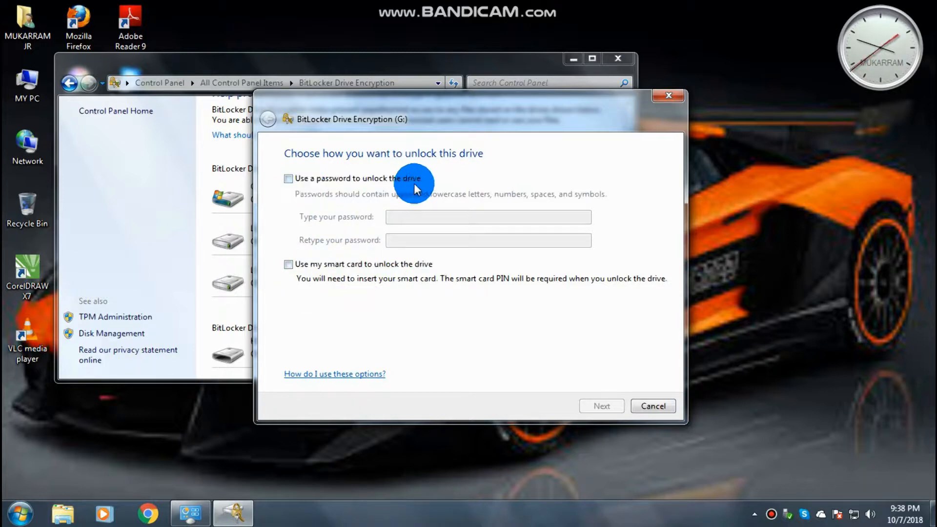
Choose password unlocking for G: and enter the drive password twice with Caps Lock off
{"action": "left_click", "coordinate": [290, 177]}
{"action": "left_click", "coordinate": [411, 215]}
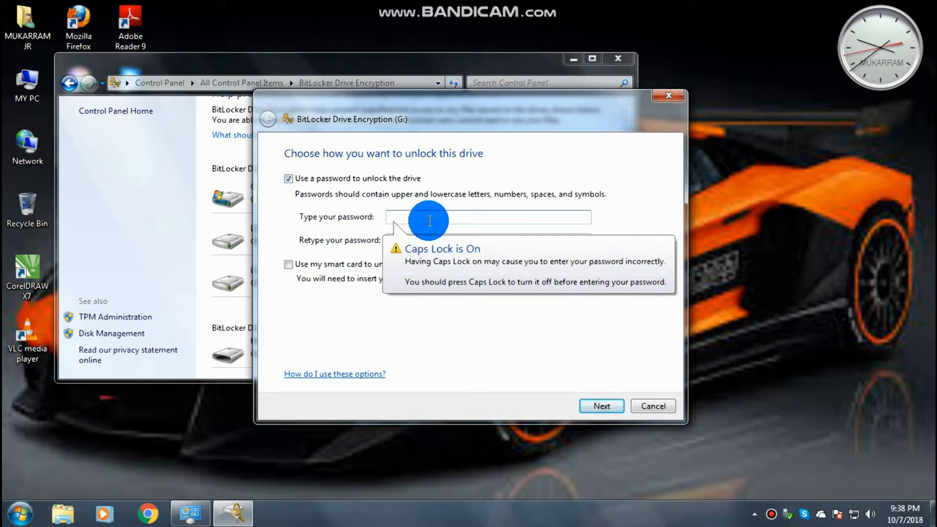
{"action": "type", "text": "a"}
{"action": "key", "text": "BackSpace"}
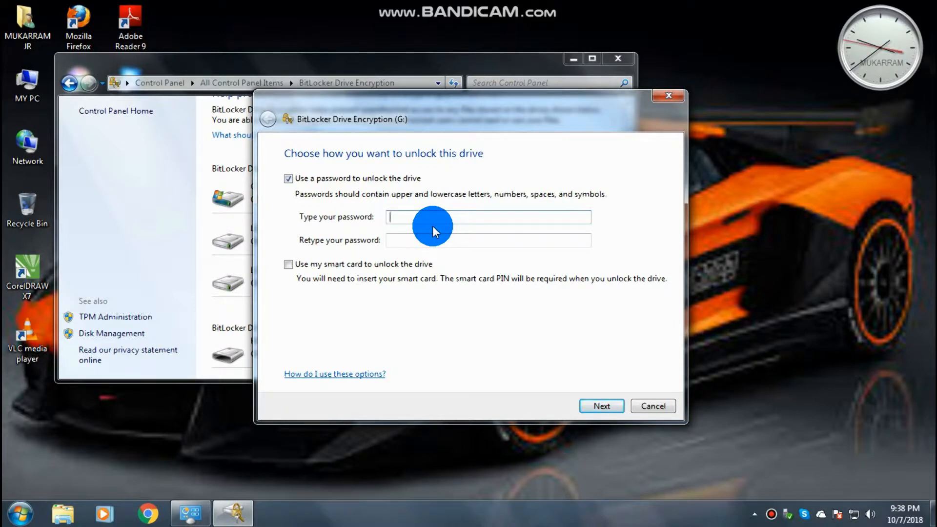
{"action": "key", "text": "Caps_Lock"}
{"action": "key", "text": "Caps_Lock"}
{"action": "type", "text": "1234"}
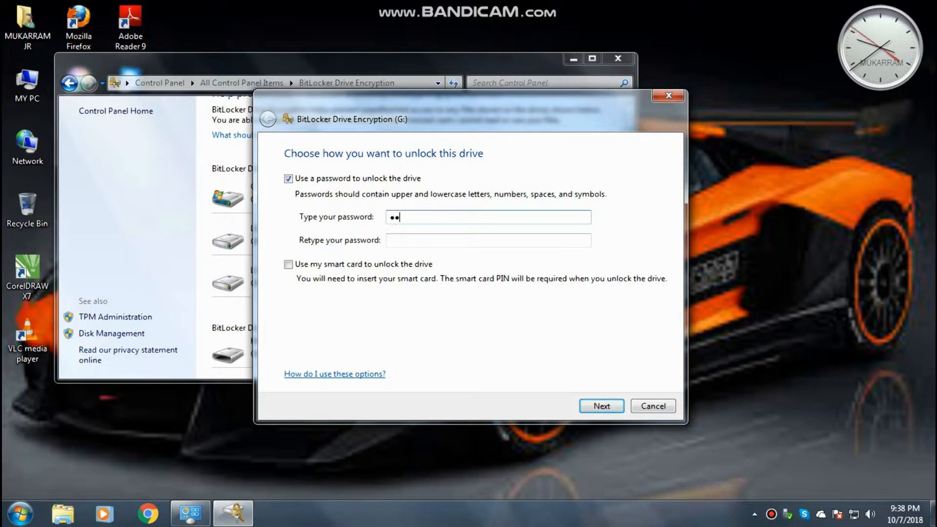
{"action": "type", "text": "56789012"}
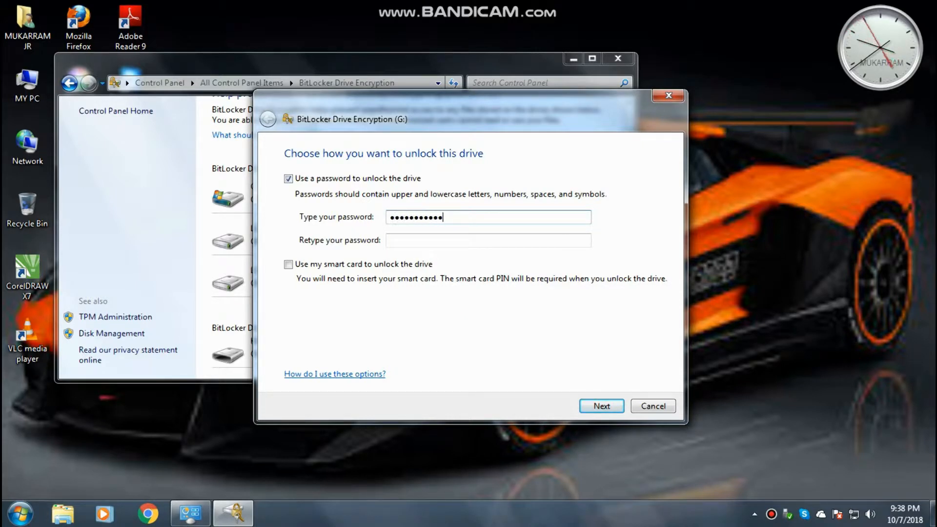
{"action": "left_click", "coordinate": [410, 242]}
{"action": "type", "text": "123456"}
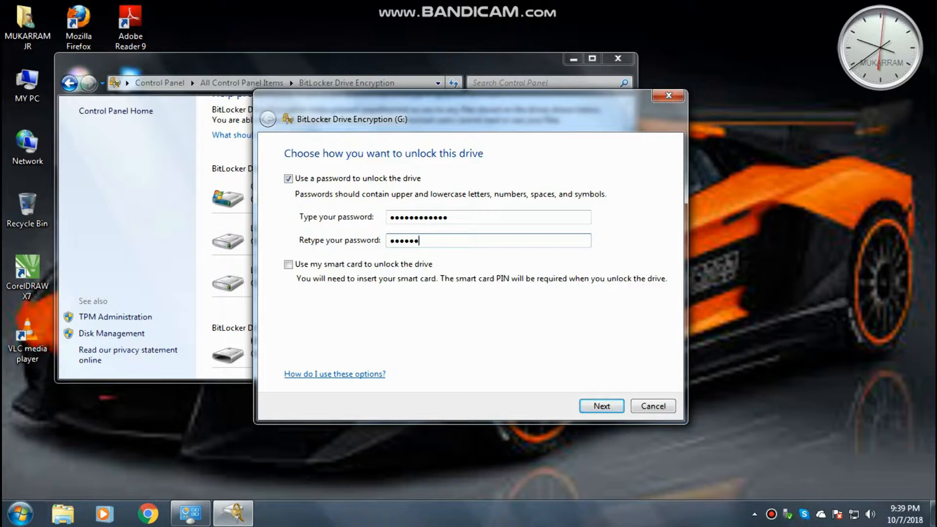
{"action": "type", "text": "7890"}
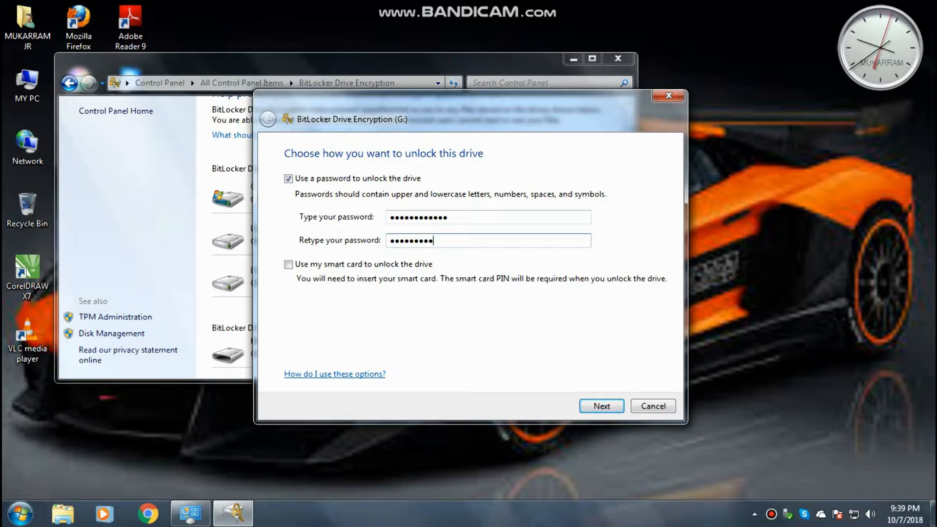
{"action": "type", "text": "12"}
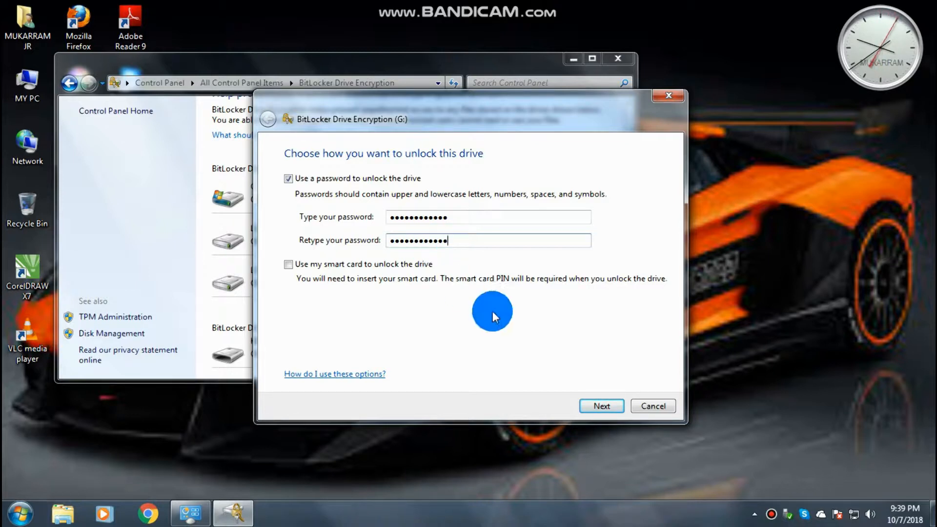
{"action": "left_click", "coordinate": [599, 404]}
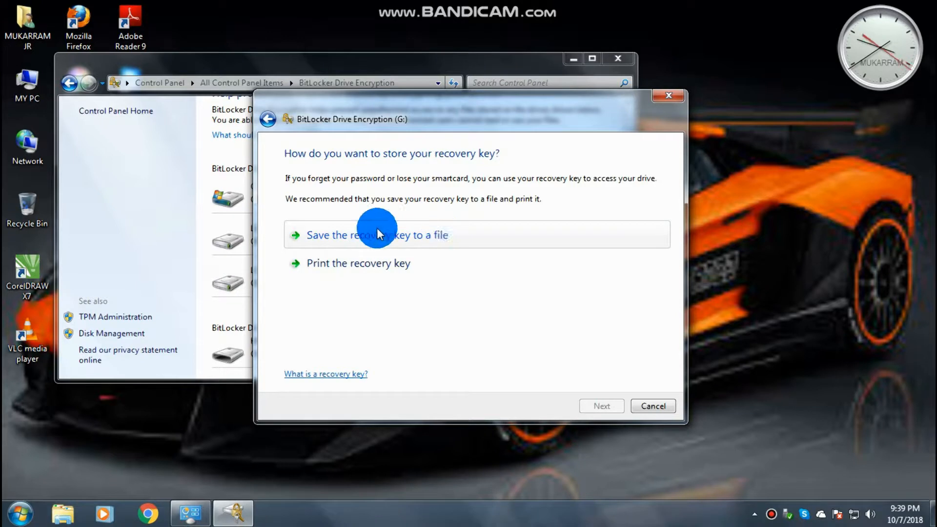
Save the BitLocker recovery key as a text file on the Desktop and continue
{"action": "left_click", "coordinate": [403, 236]}
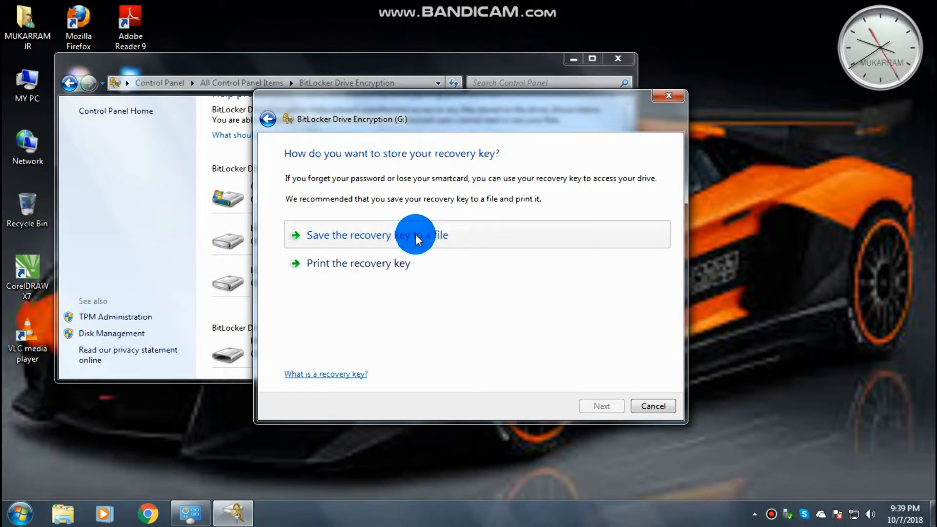
{"action": "left_click", "coordinate": [350, 235]}
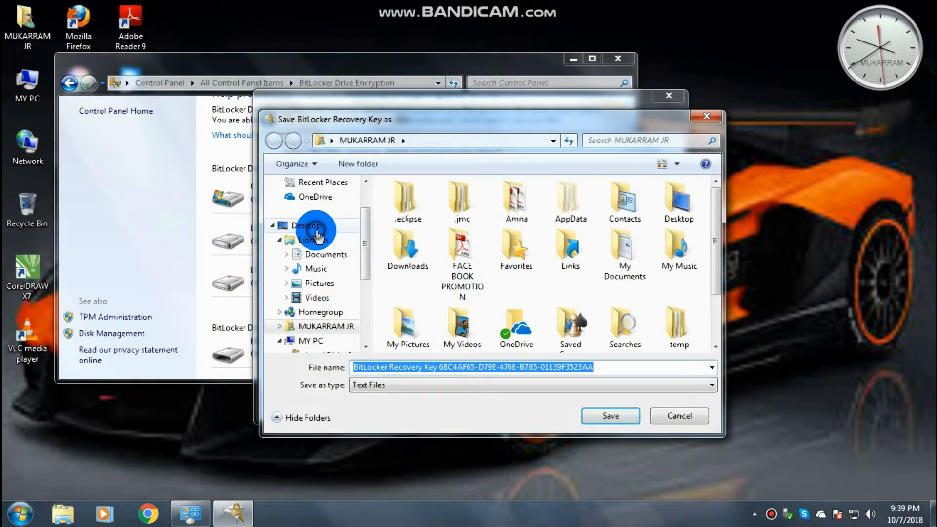
{"action": "left_click", "coordinate": [316, 229]}
{"action": "left_click", "coordinate": [598, 414]}
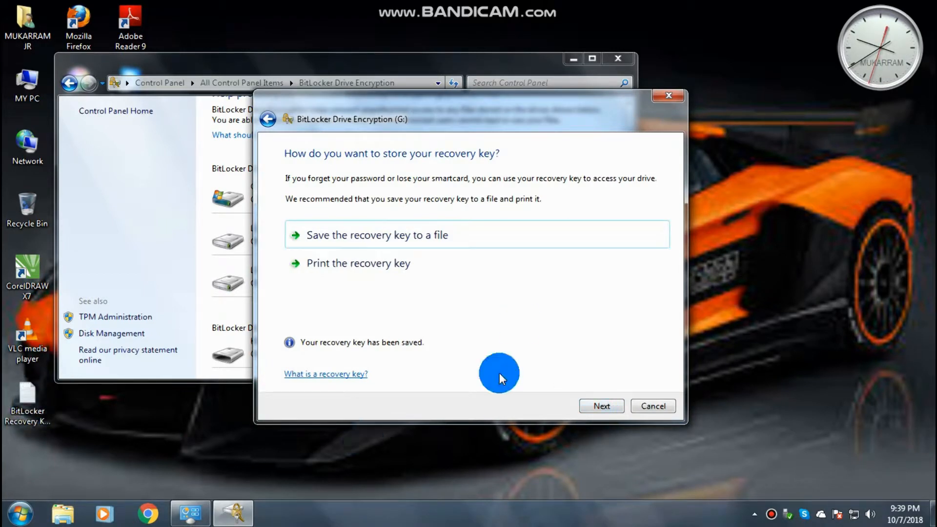
{"action": "left_click", "coordinate": [604, 406]}
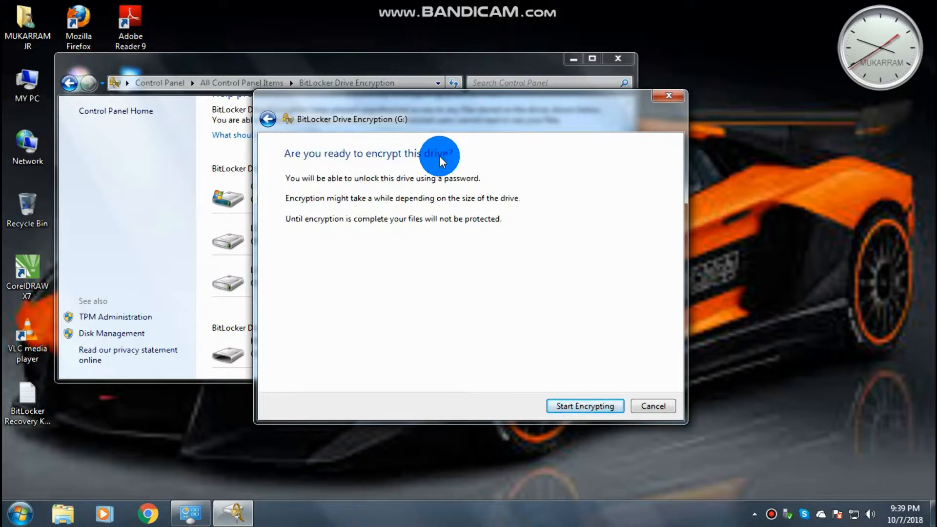
Start encrypting KINGSTON (G:) and let the encryption run to completion
{"action": "left_click", "coordinate": [590, 405]}
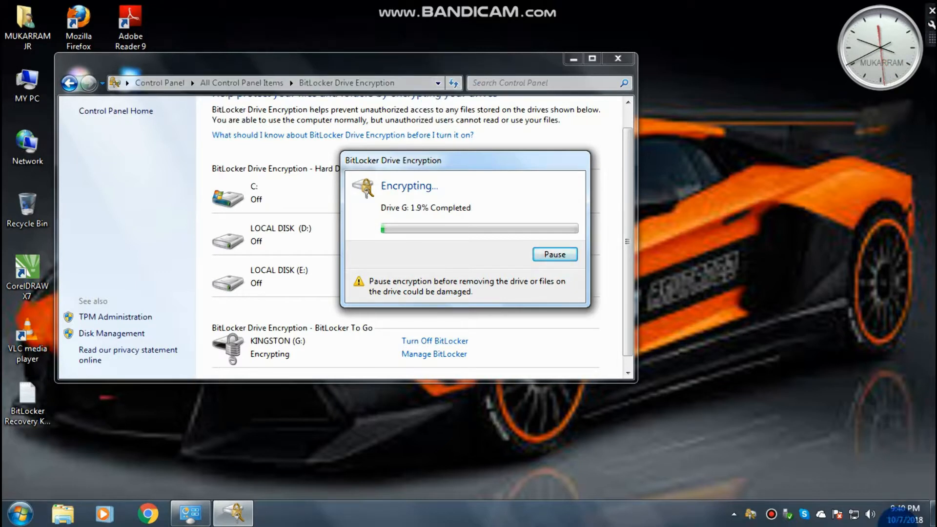
{"action": "left_click", "coordinate": [399, 336]}
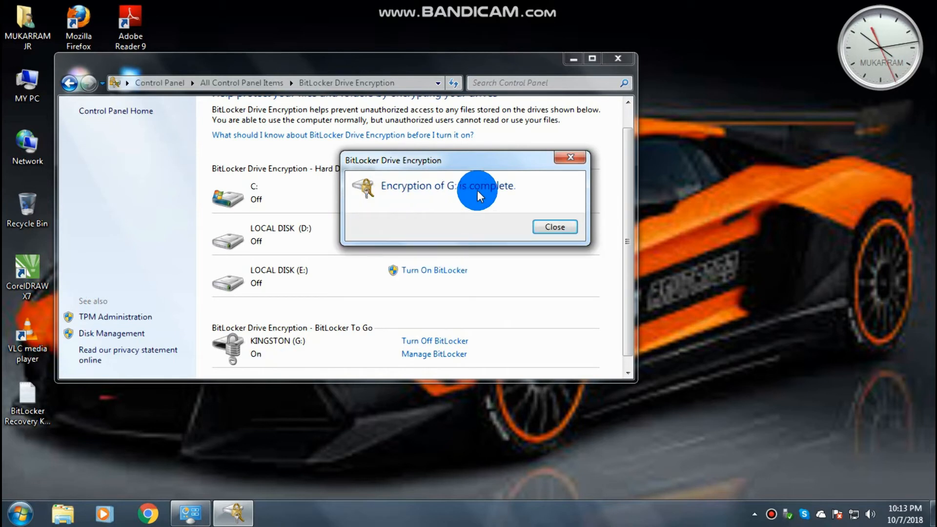
Close the completion notice and BitLocker window, then safely eject the Kingston DataTraveler 3.0
{"action": "left_click", "coordinate": [527, 225]}
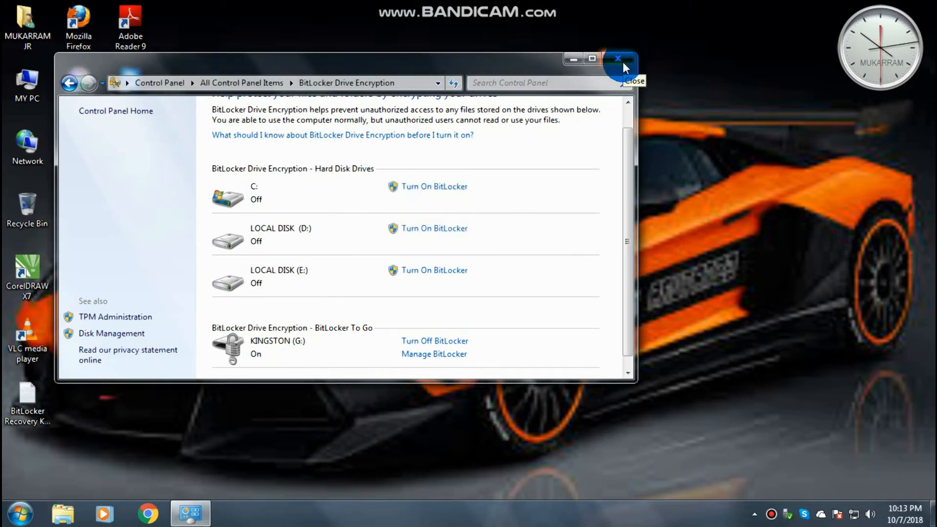
{"action": "left_click", "coordinate": [623, 63]}
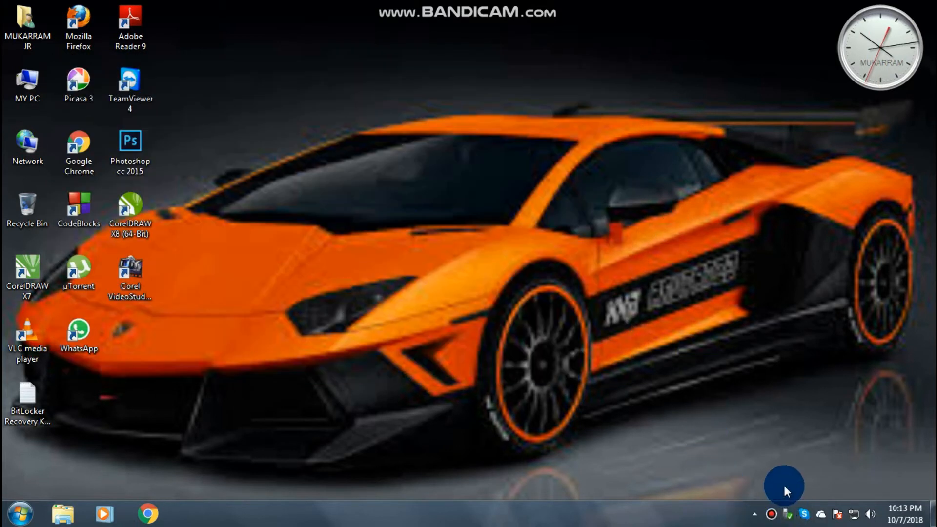
{"action": "left_click", "coordinate": [788, 514]}
{"action": "left_click", "coordinate": [800, 488]}
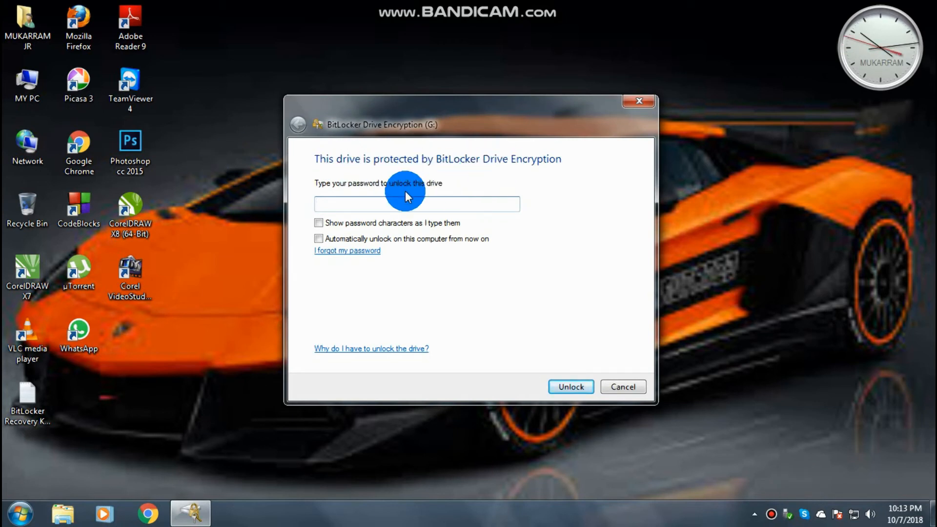
Type the drive password into the G: unlock prompt and submit it to unlock
{"action": "left_click", "coordinate": [381, 200]}
{"action": "type", "text": "12"}
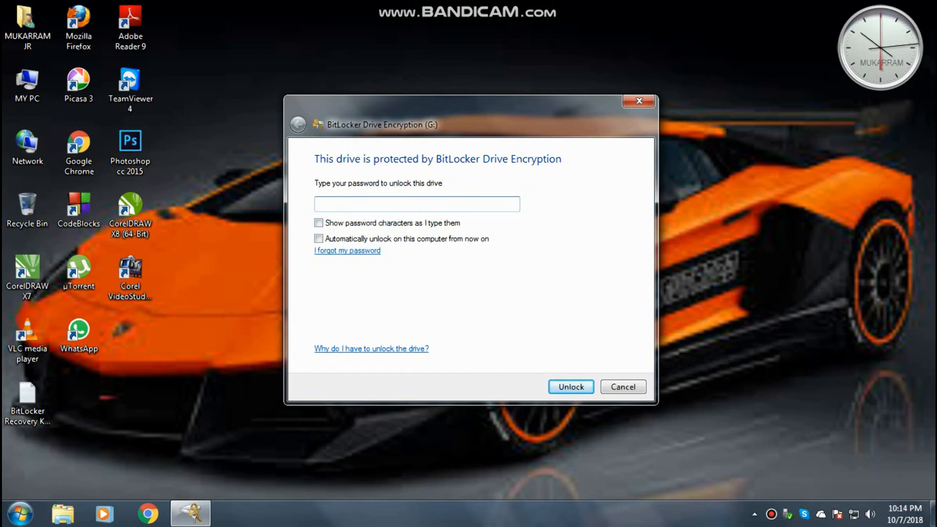
{"action": "type", "text": "234567890"}
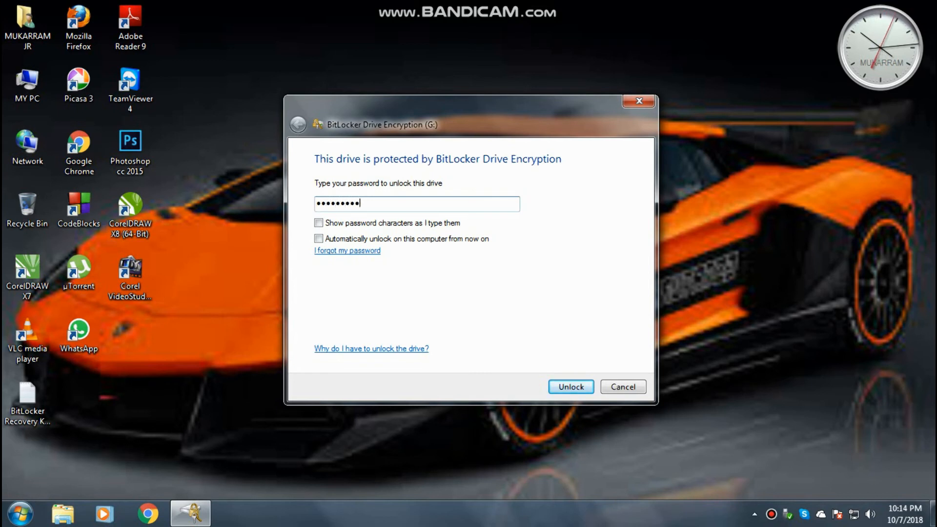
{"action": "type", "text": "1"}
{"action": "left_click", "coordinate": [563, 387]}
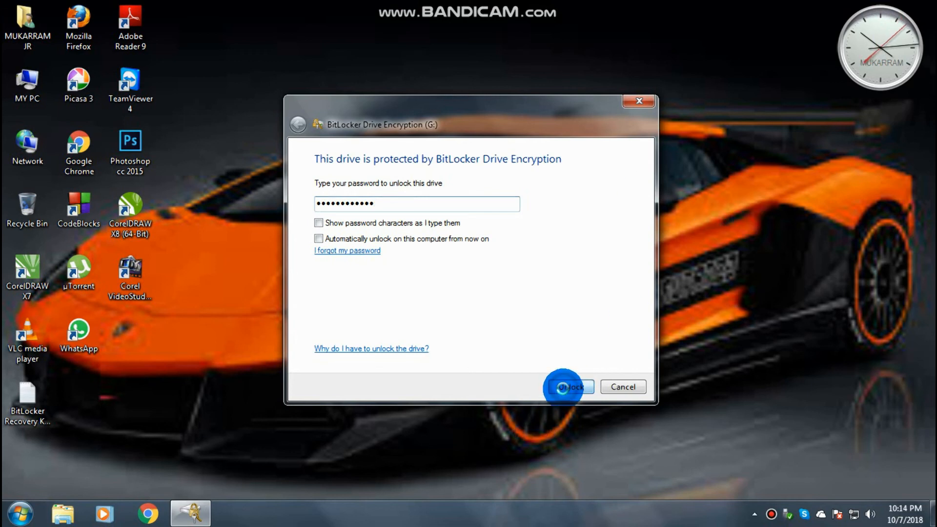